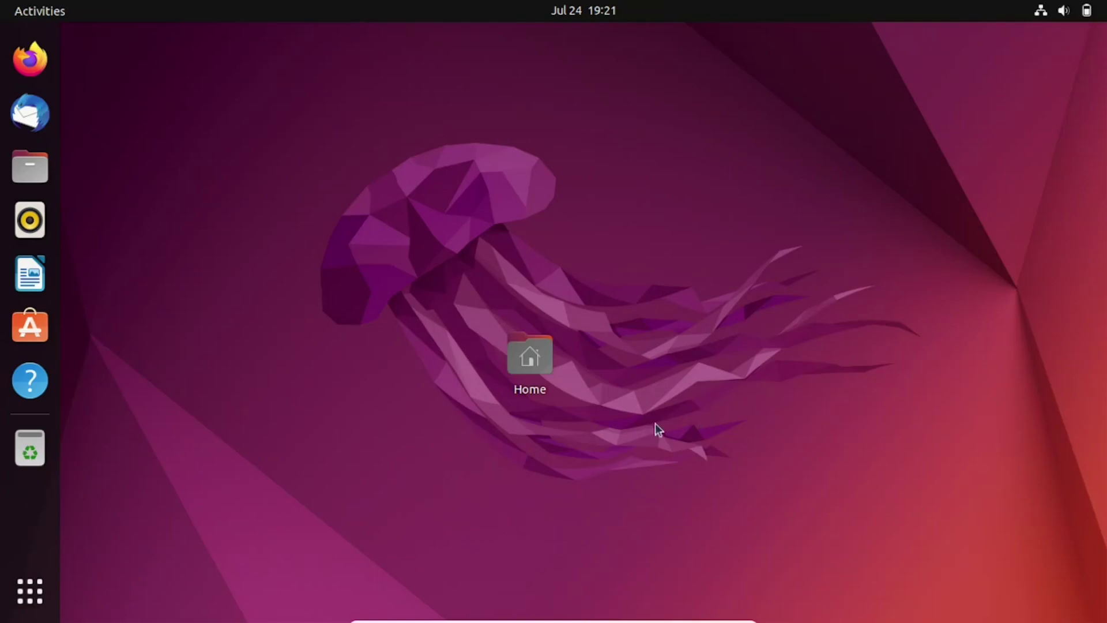
# Step: Launch the Terminal app from the Show Applications overview
pyautogui.click(30, 593)
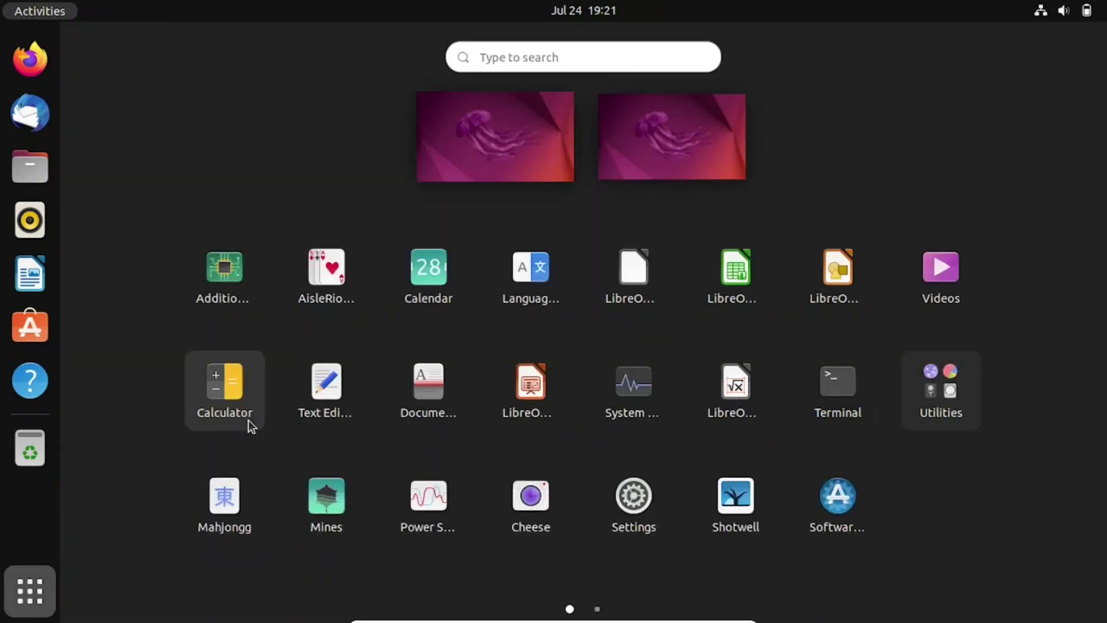
pyautogui.click(845, 397)
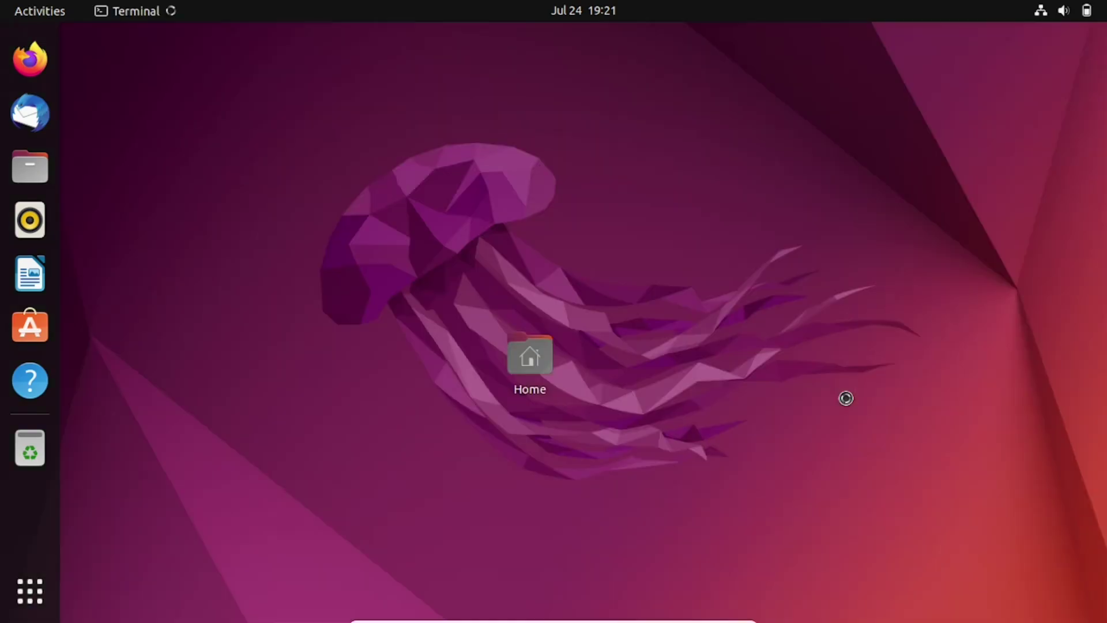
pyautogui.write('su')
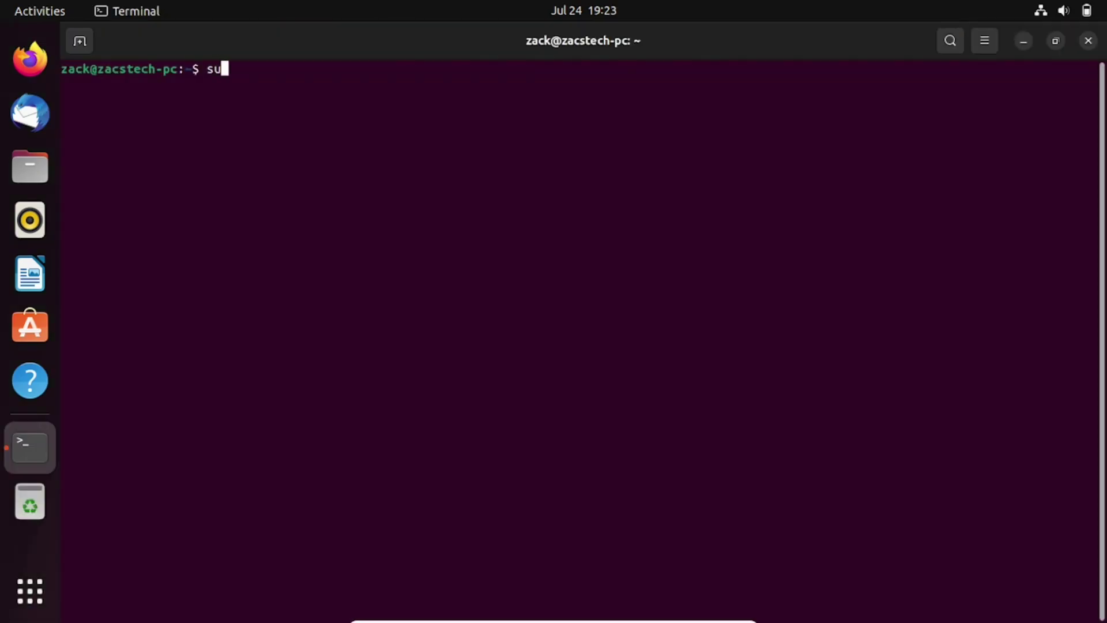
# Step: Become root with su, then install net-tools with apt after ifconfig is not found
pyautogui.press('Return')
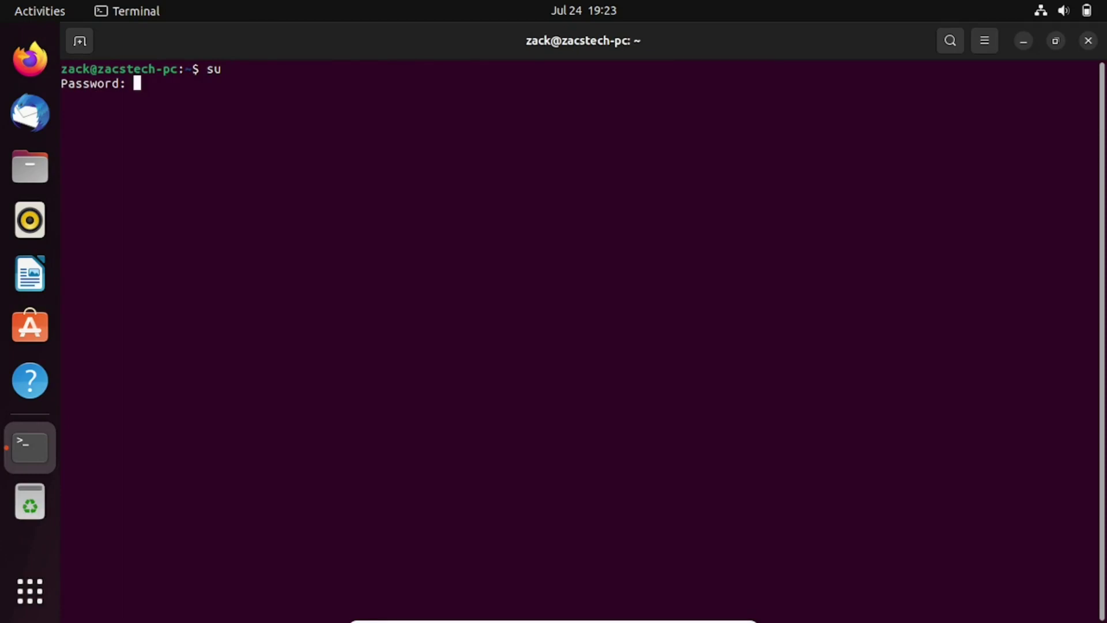
pyautogui.press('Return')
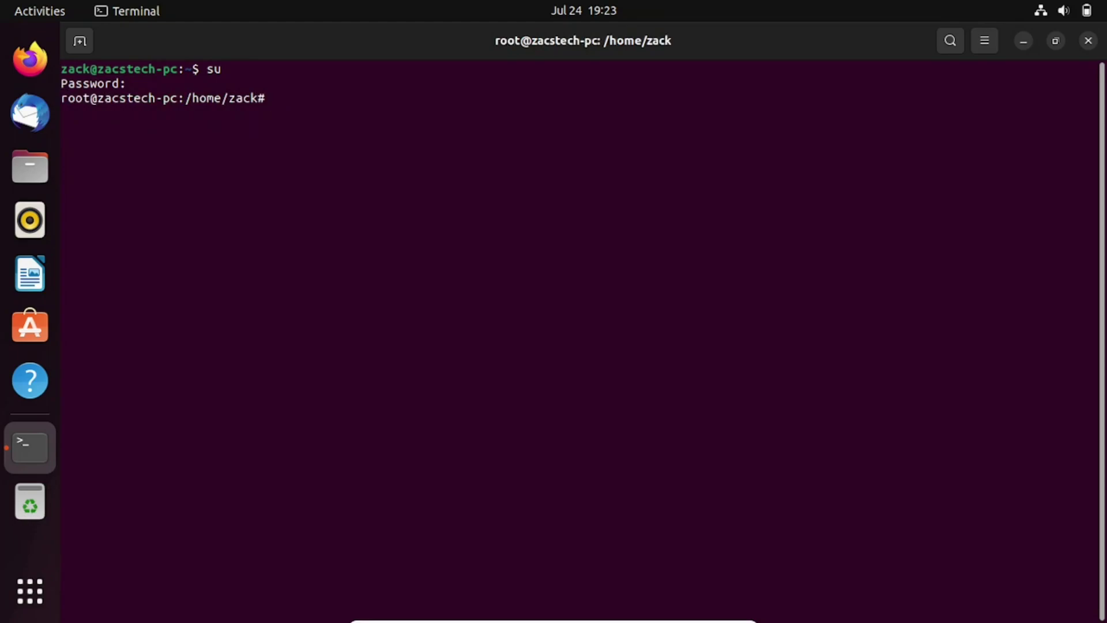
pyautogui.write('if')
pyautogui.write('config')
pyautogui.press('Return')
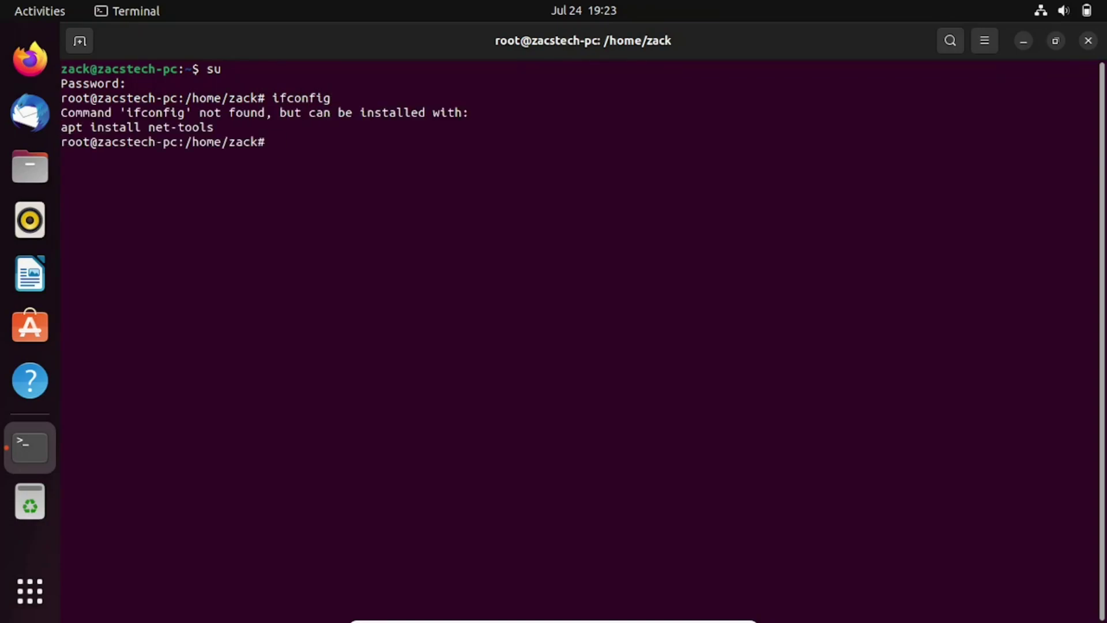
pyautogui.write('su')
pyautogui.write('do apt ')
pyautogui.write('in')
pyautogui.write('stall ')
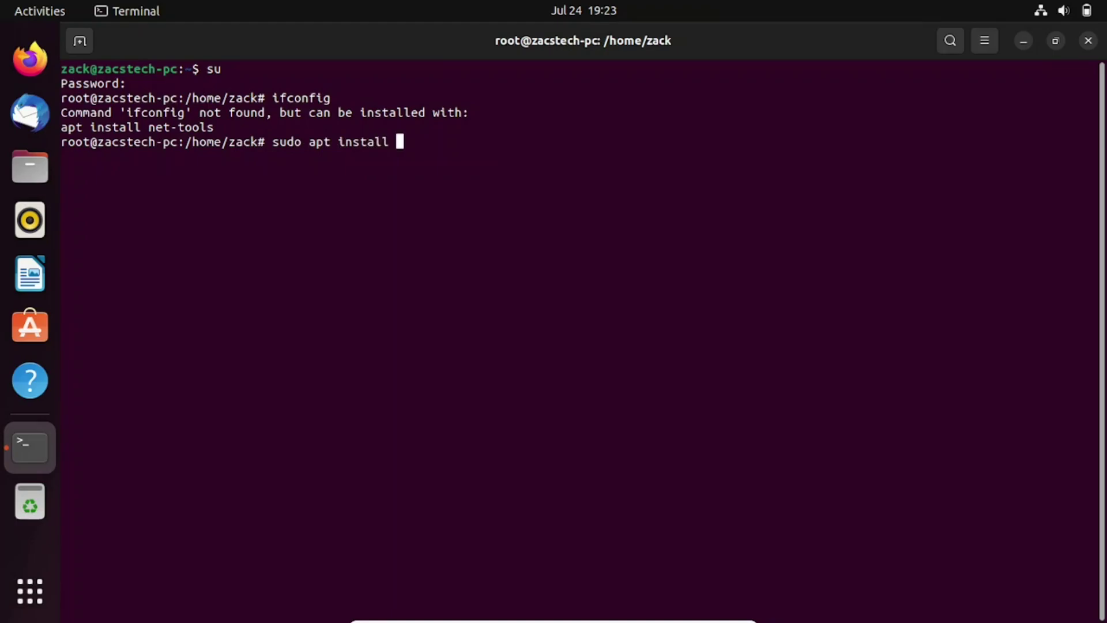
pyautogui.write('net')
pyautogui.write('-tool')
pyautogui.write('s')
pyautogui.press('Return')
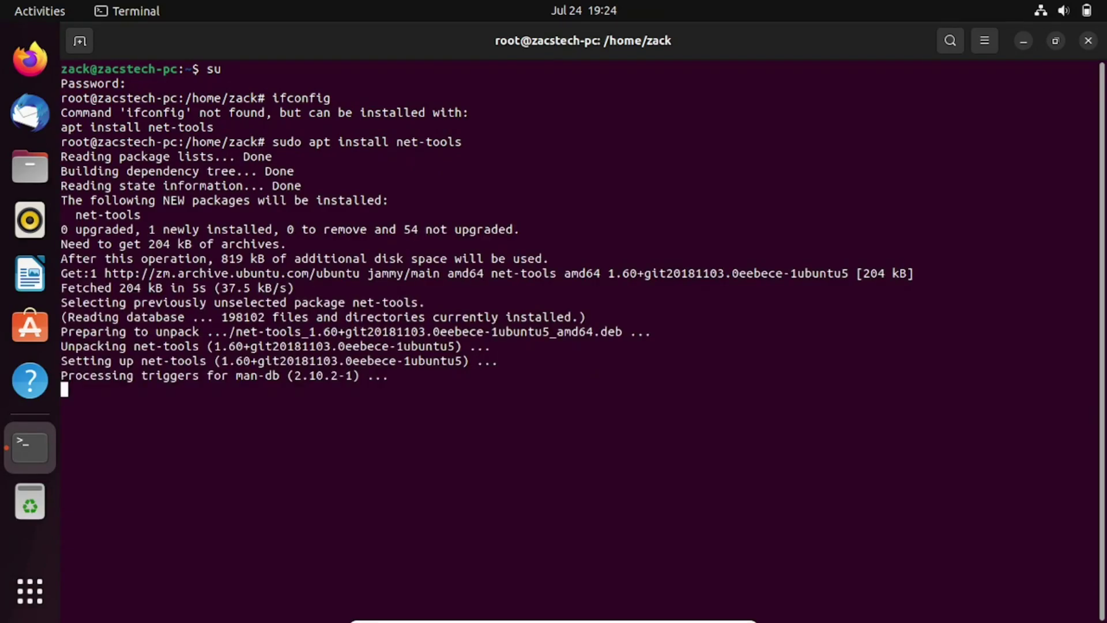
pyautogui.write('cl')
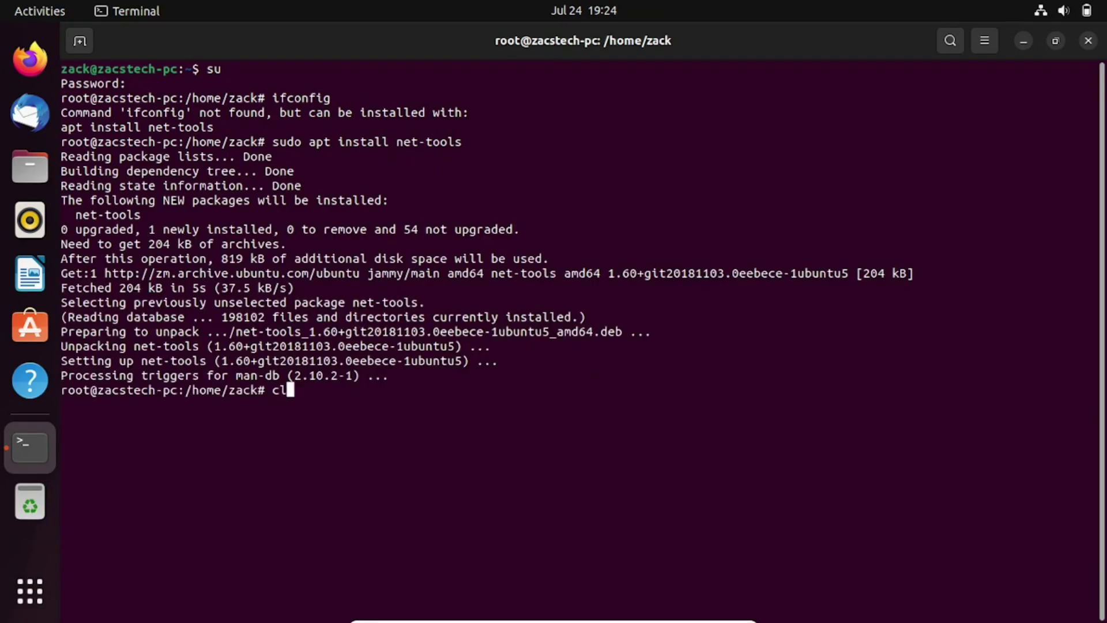
pyautogui.write('ear')
# Step: Clear the screen, rerun ifconfig, and highlight the private IP 10.0.2.15 and broadcast/inet6 lines
pyautogui.press('Return')
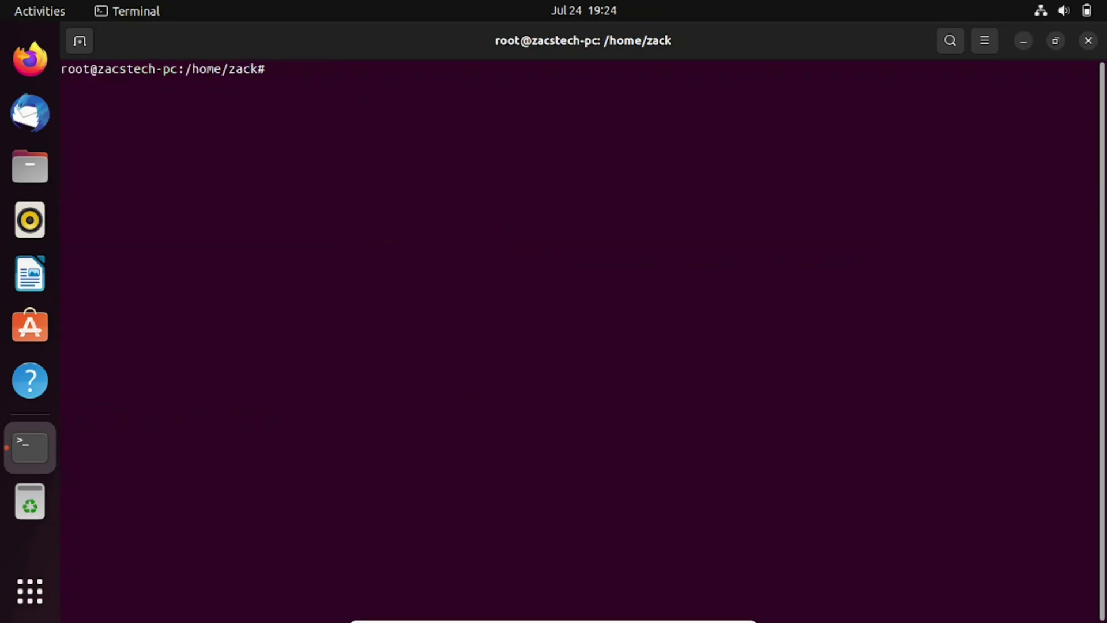
pyautogui.write('ifconf')
pyautogui.write('ig')
pyautogui.press('Return')
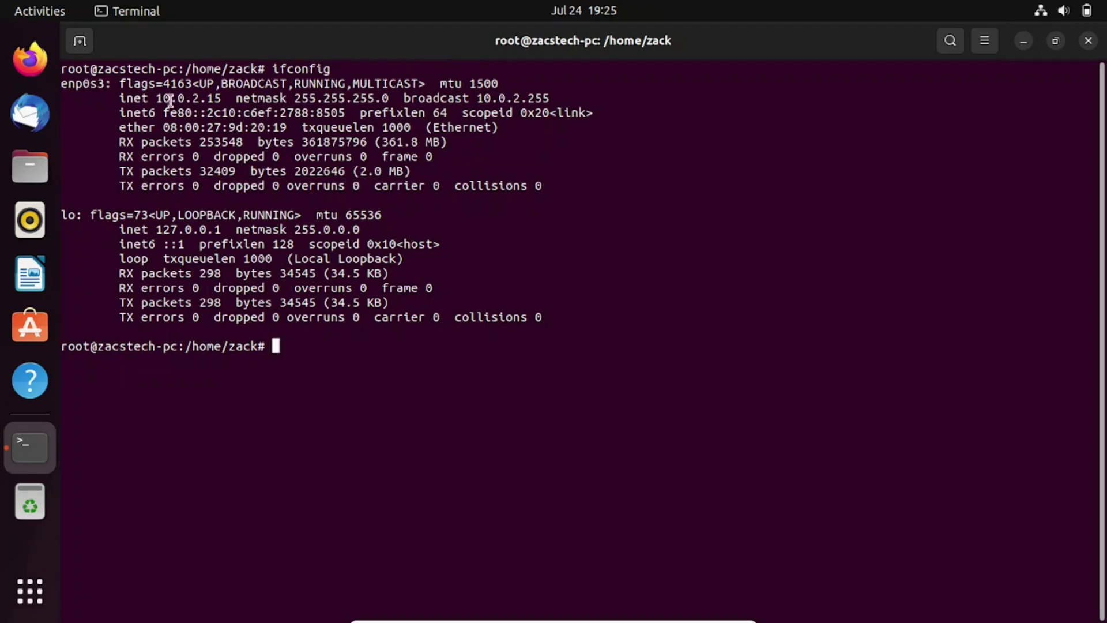
pyautogui.moveTo(156, 98); pyautogui.dragTo(223, 98)
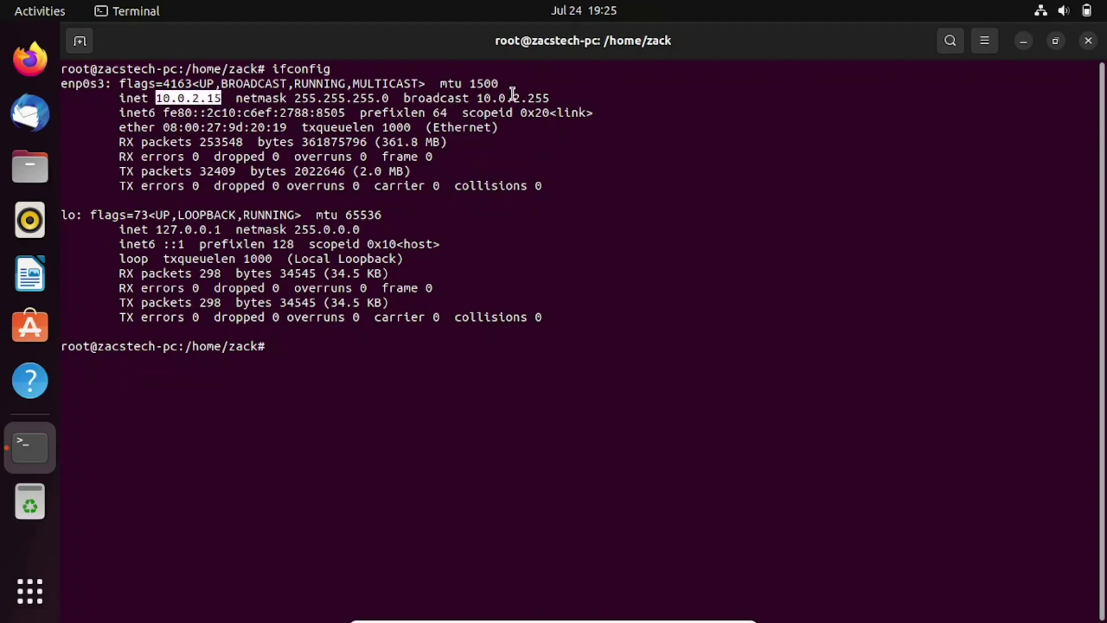
pyautogui.moveTo(478, 98); pyautogui.dragTo(579, 113)
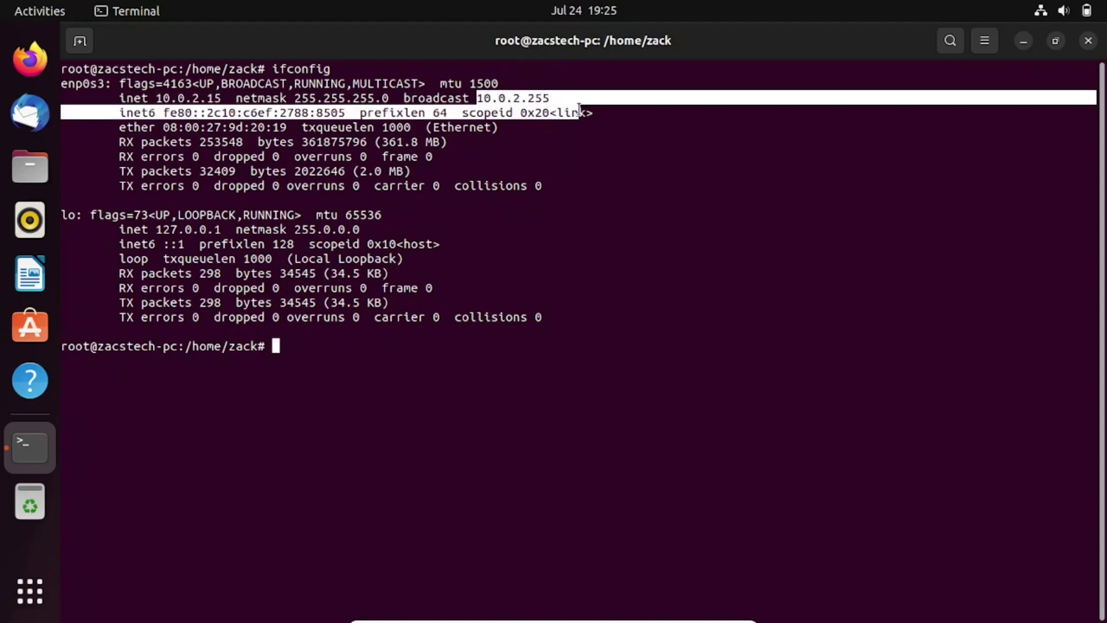
pyautogui.click(580, 156)
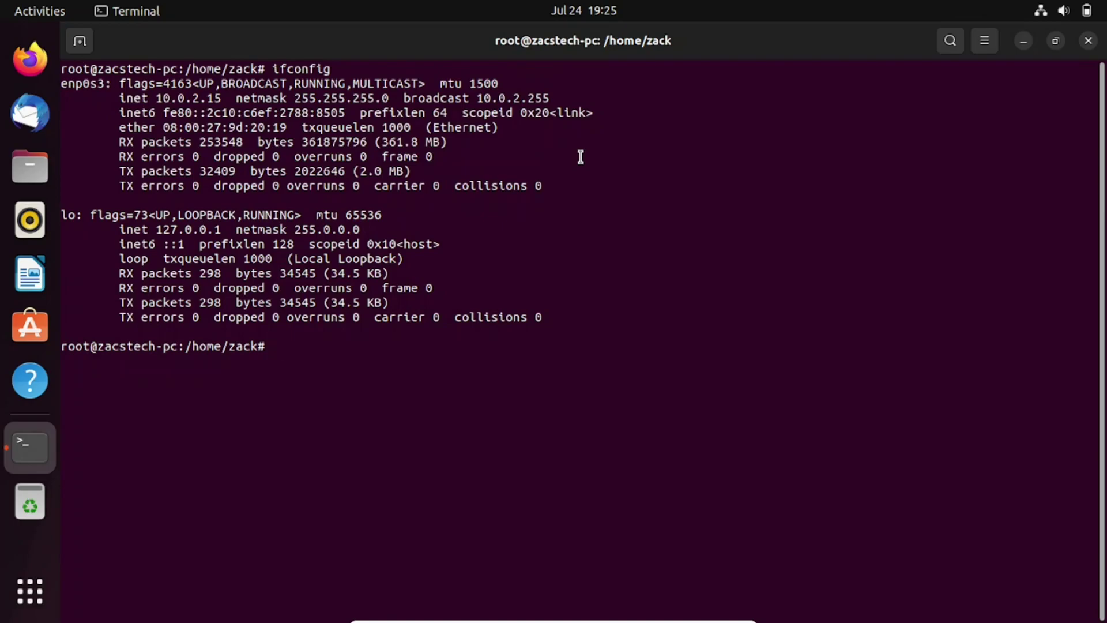
pyautogui.write('clear')
pyautogui.press('Return')
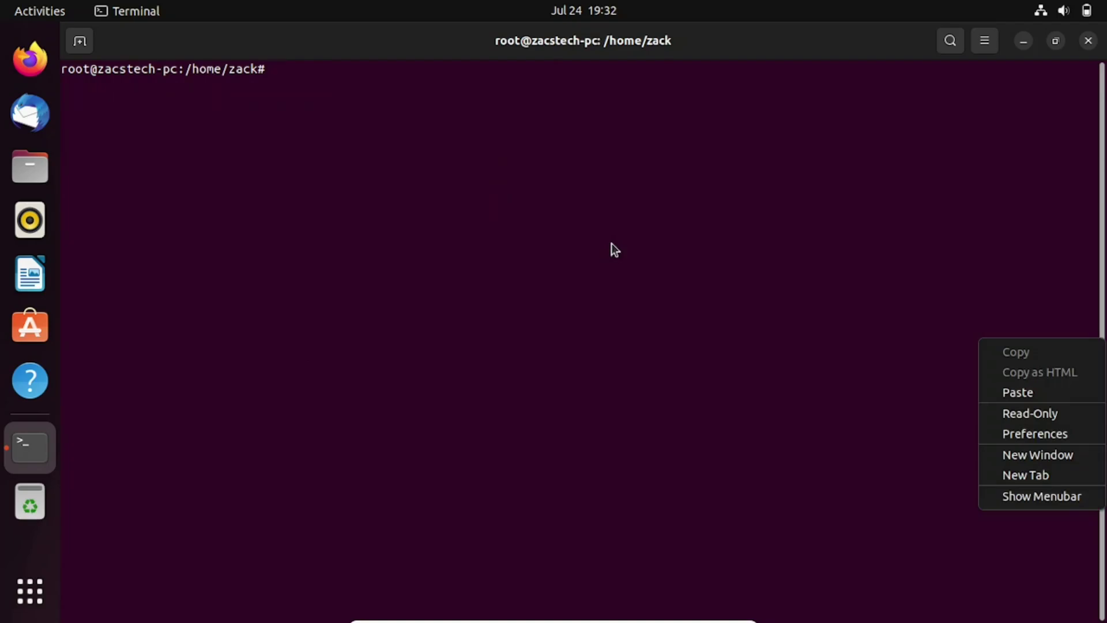
pyautogui.click(611, 243)
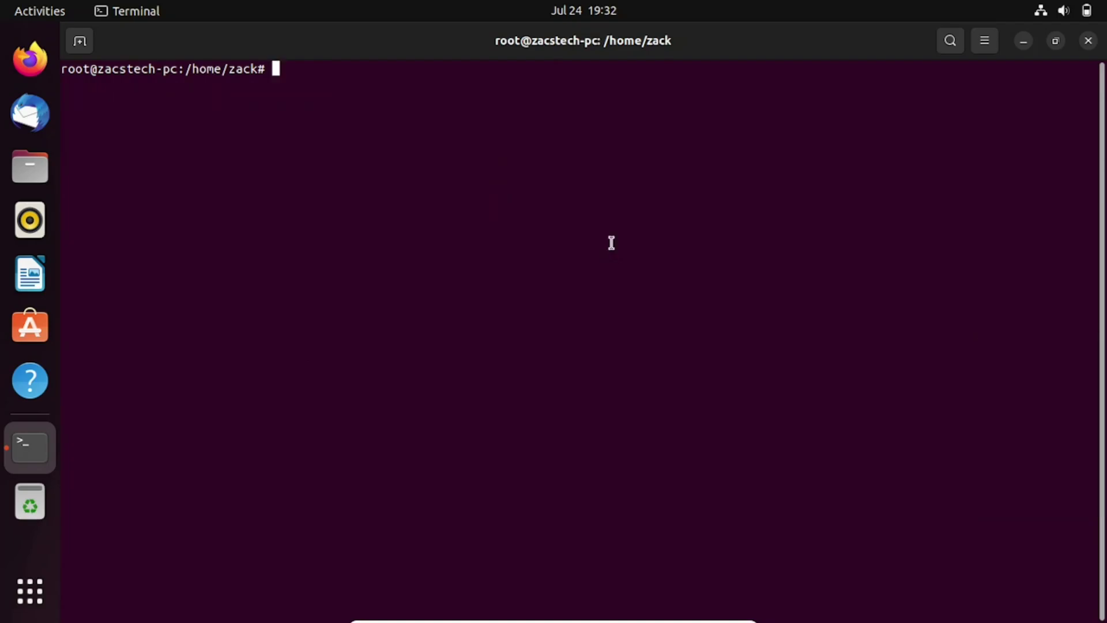
pyautogui.rightClick(409, 110)
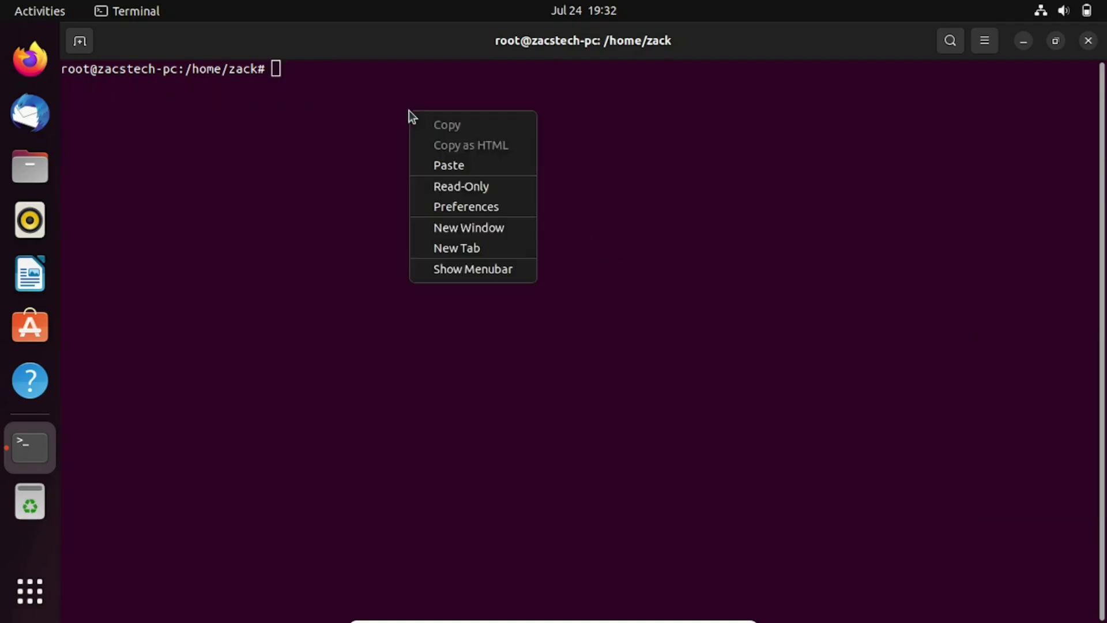
pyautogui.click(445, 161)
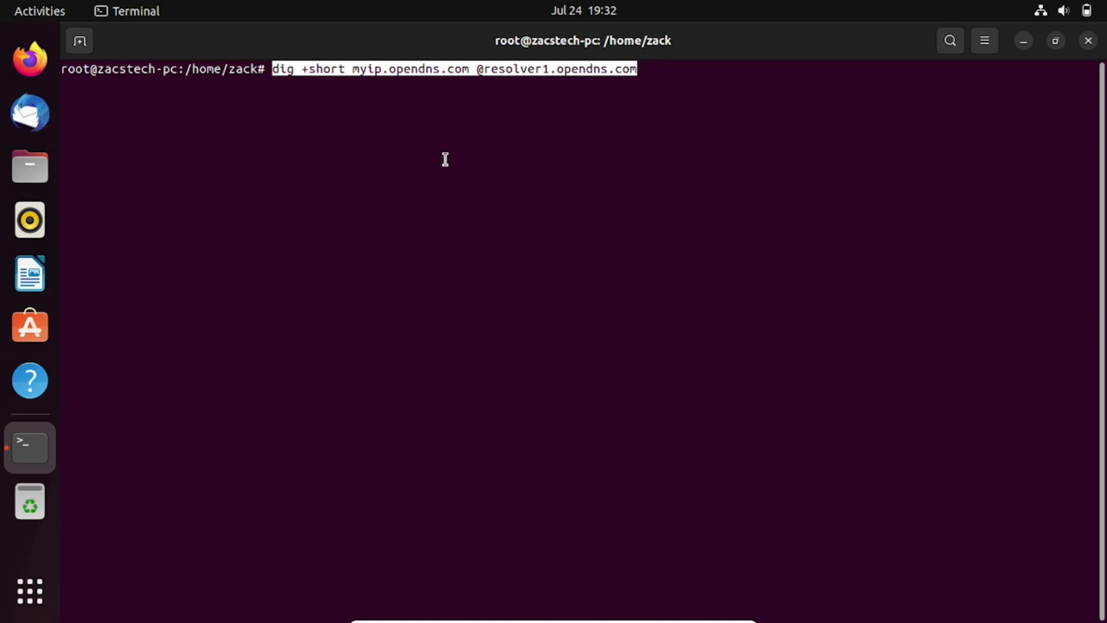
pyautogui.press('Right')
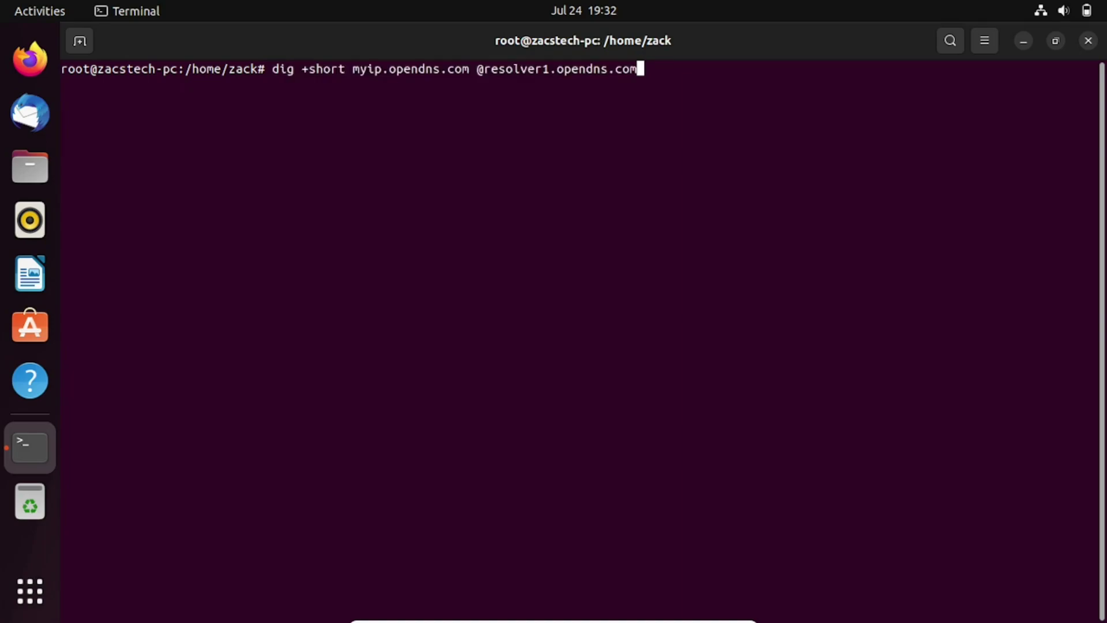
pyautogui.press('Return')
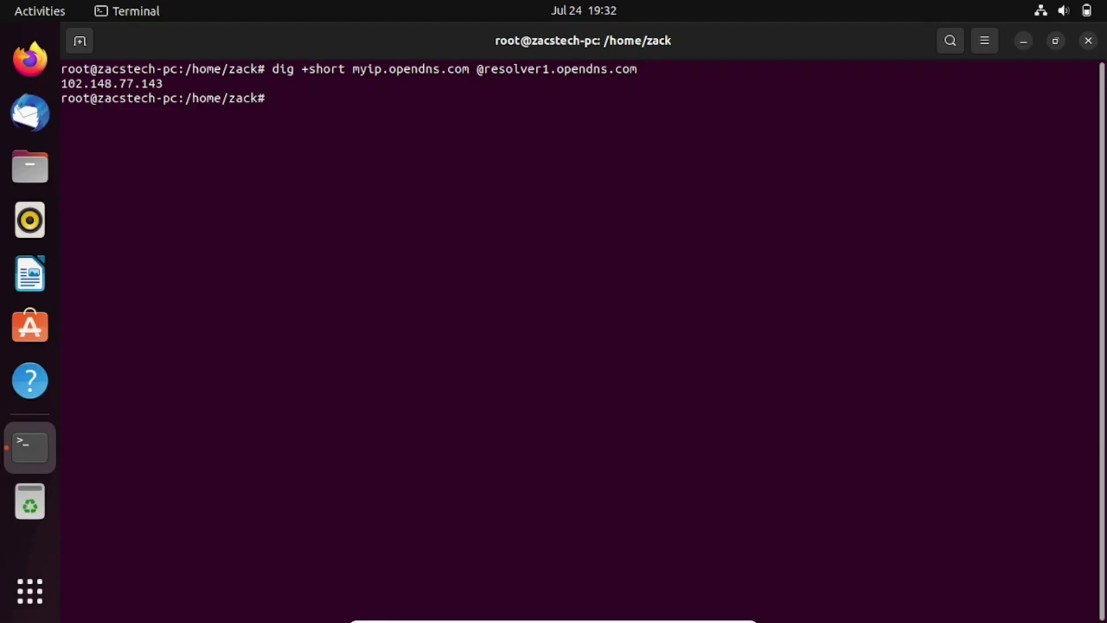
# Step: Run 'host myip.opendns.com resolver1.opendns.com', showing address 102.148.77.143
pyautogui.rightClick(315, 125)
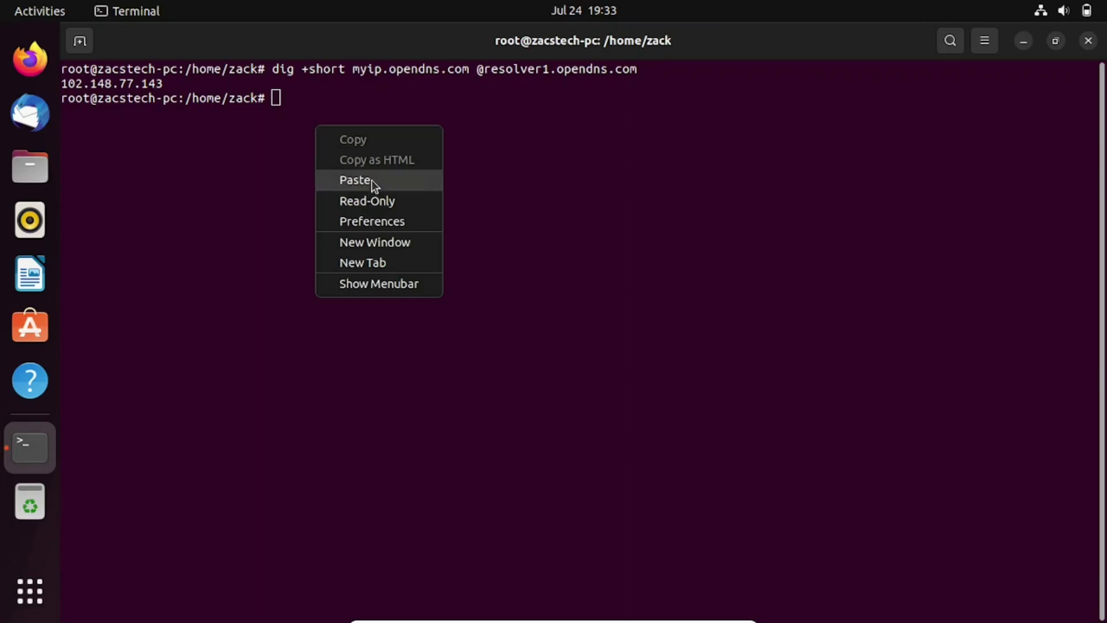
pyautogui.click(370, 180)
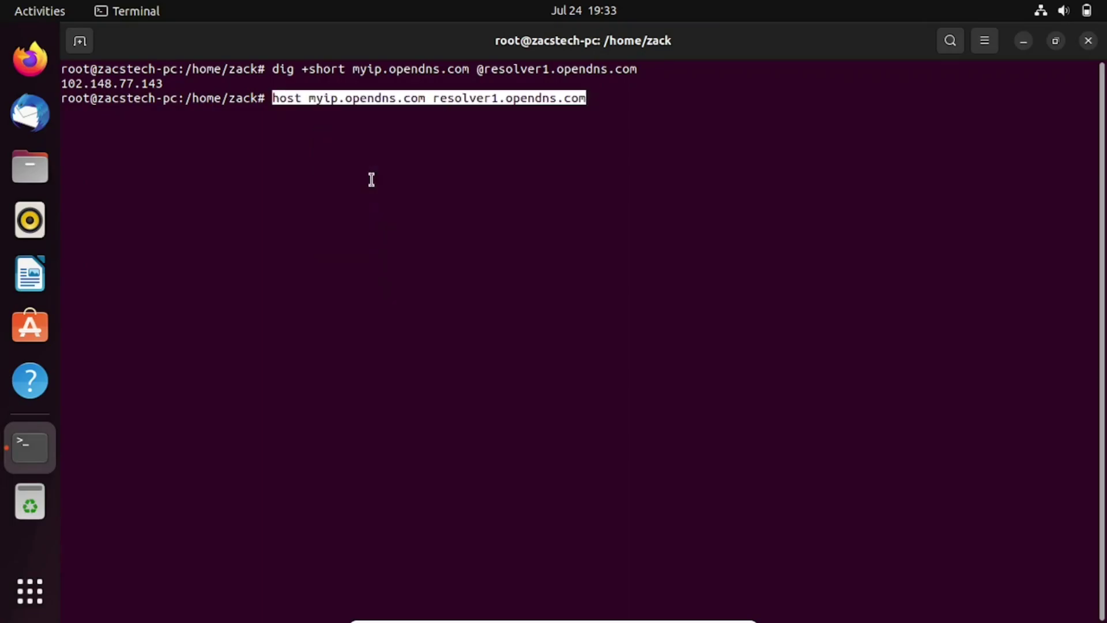
pyautogui.press('Right')
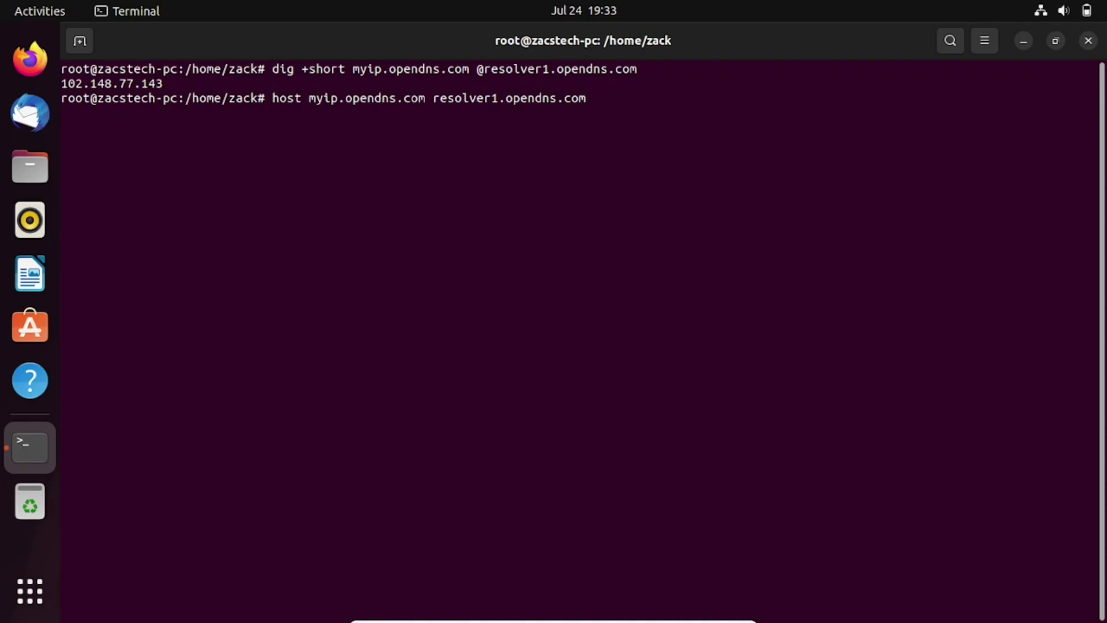
pyautogui.press('Return')
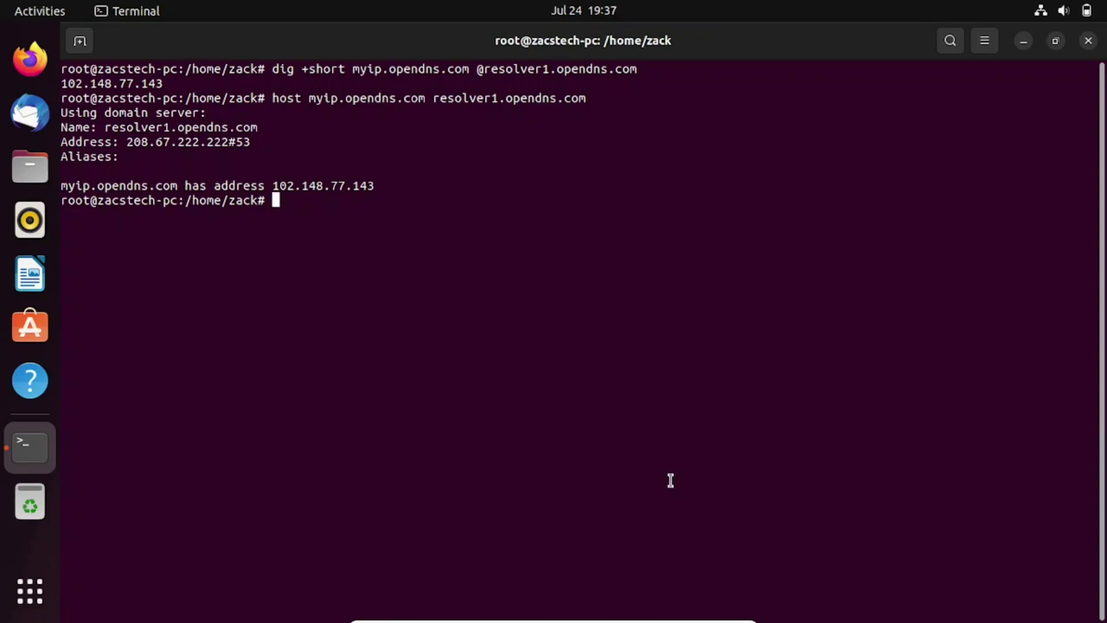
pyautogui.write('sudo ')
pyautogui.write('apt ')
pyautogui.write('install ')
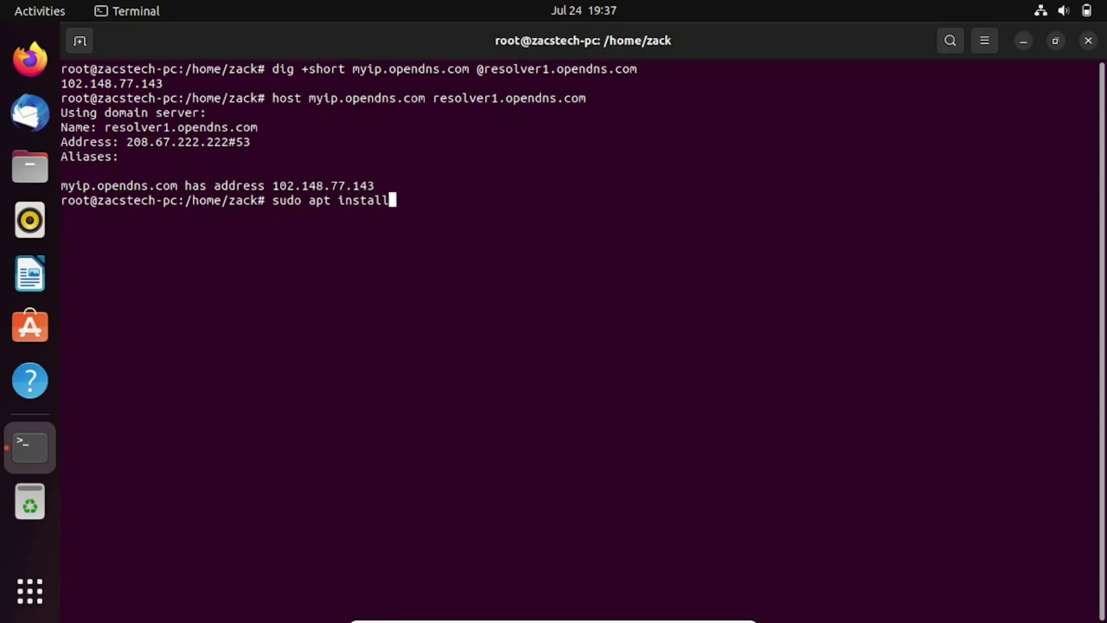
pyautogui.write('curl')
# Step: Install curl with 'sudo apt install curl', answering y, then clear the screen
pyautogui.press('Return')
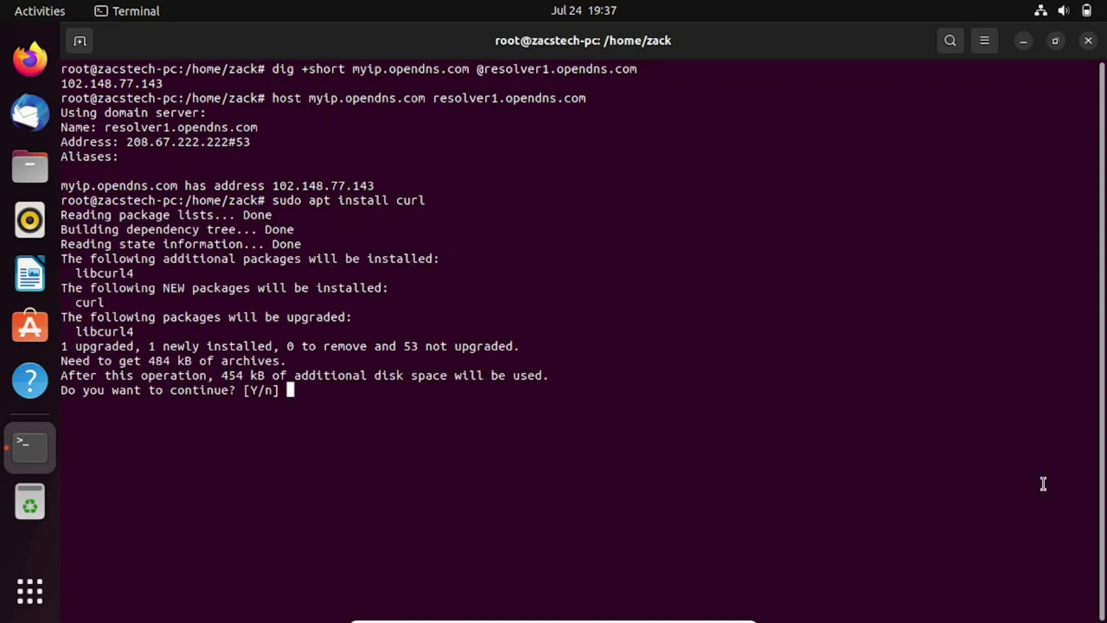
pyautogui.write('y')
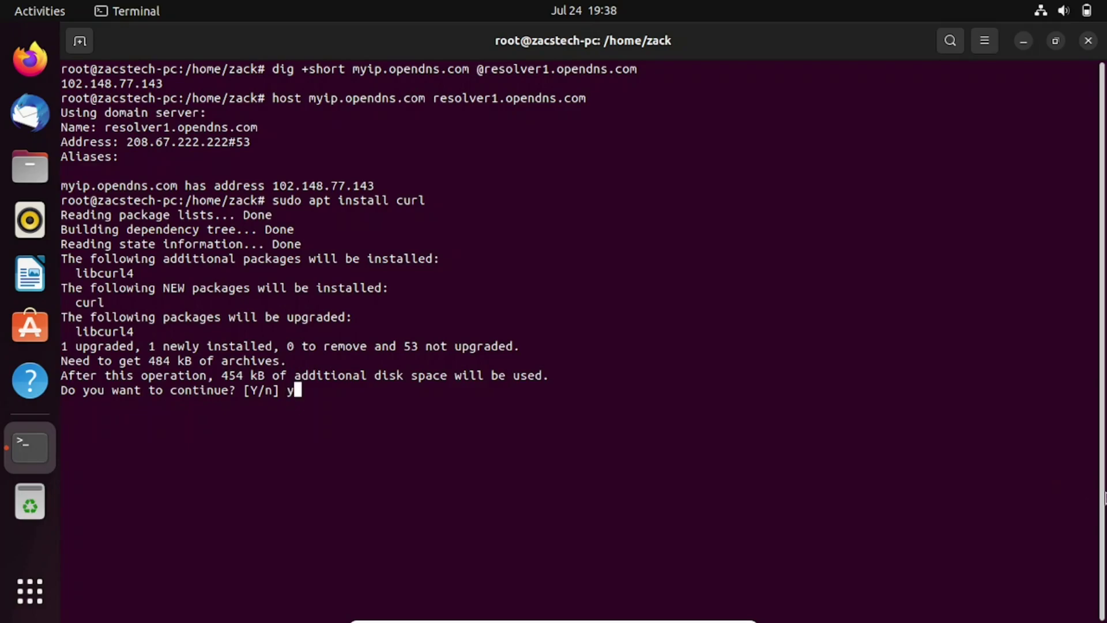
pyautogui.press('Return')
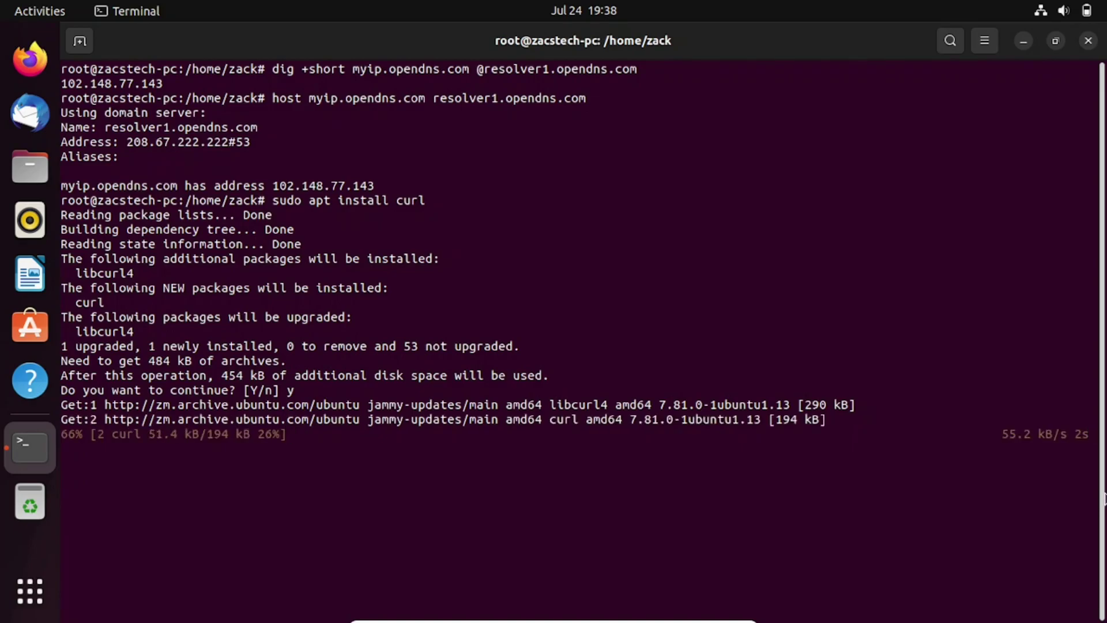
pyautogui.write('clear')
pyautogui.press('Return')
# Step: Run 'curl ifconfig.co' to get 102.148.77.143, then open the top-bar network status panel
pyautogui.rightClick(355, 167)
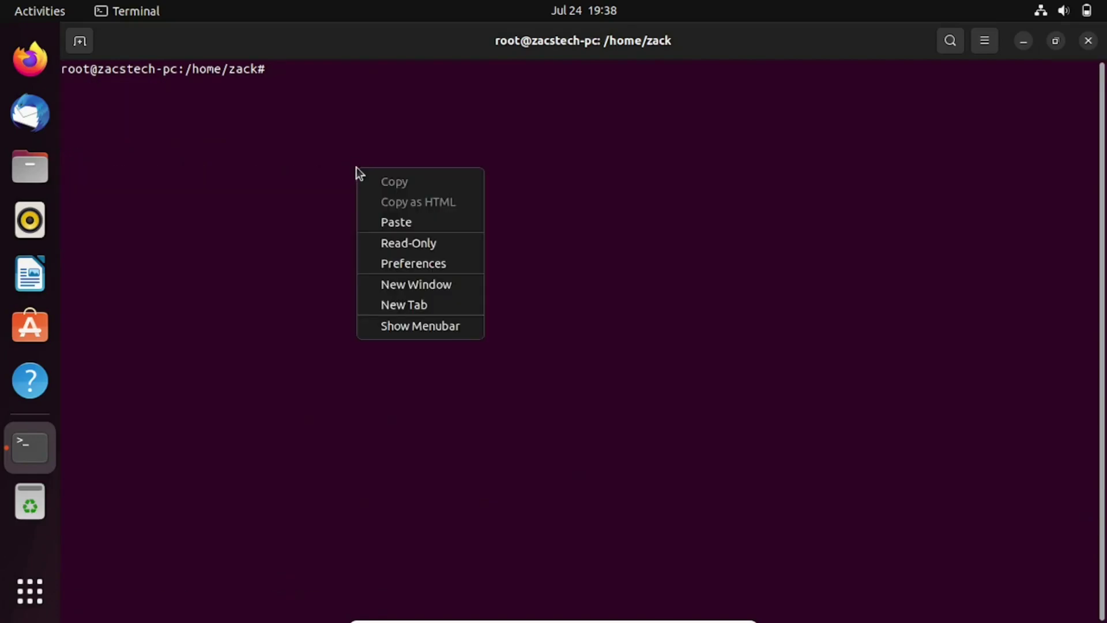
pyautogui.click(396, 222)
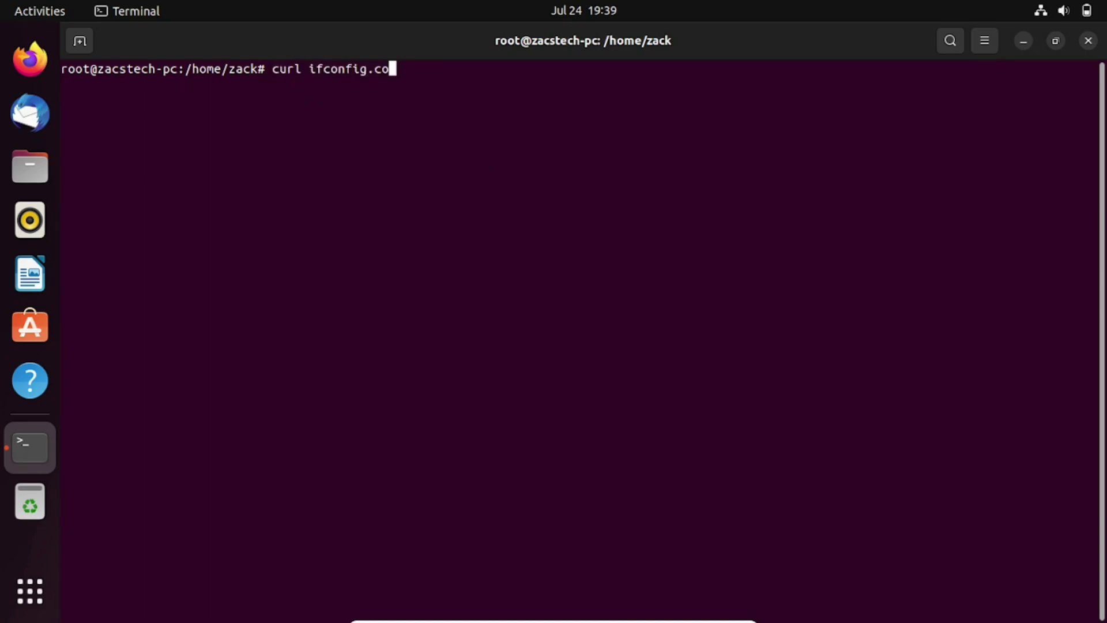
pyautogui.press('Return')
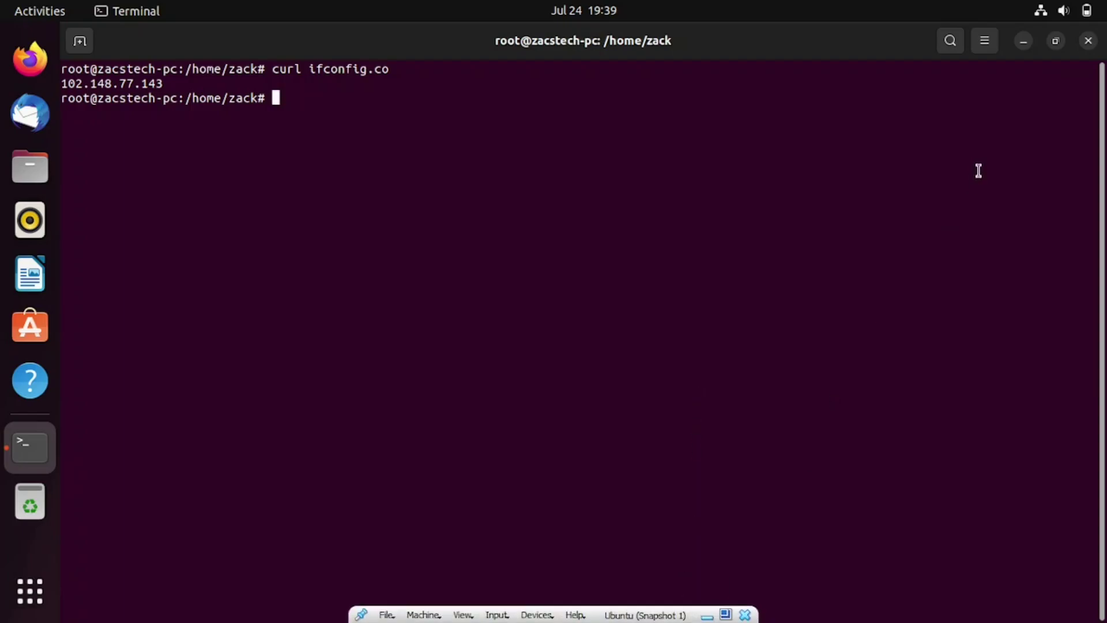
pyautogui.click(1046, 12)
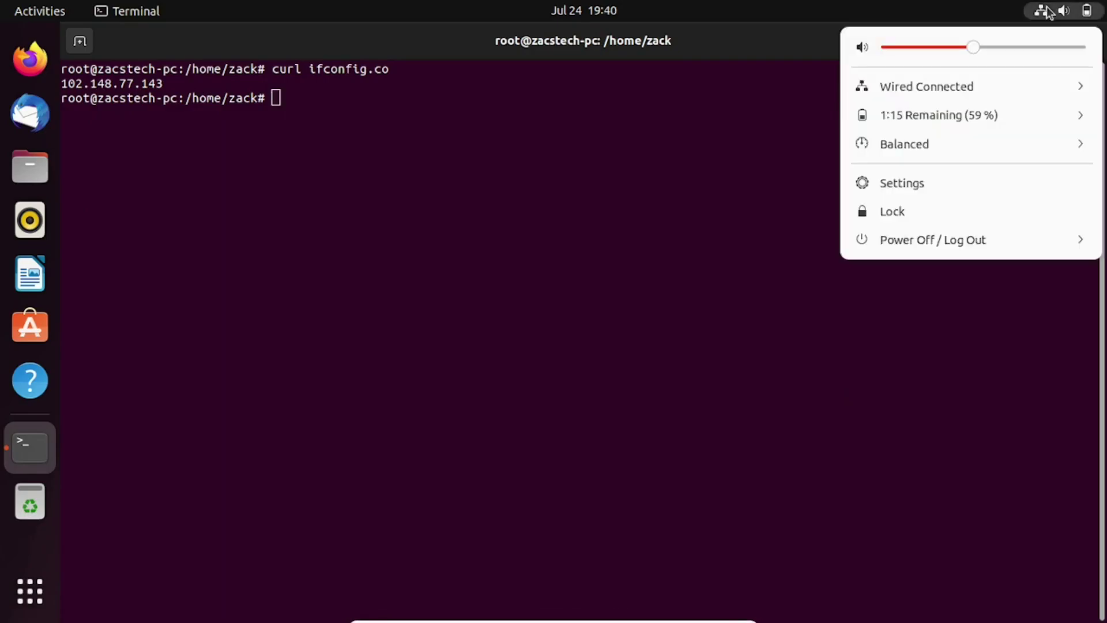